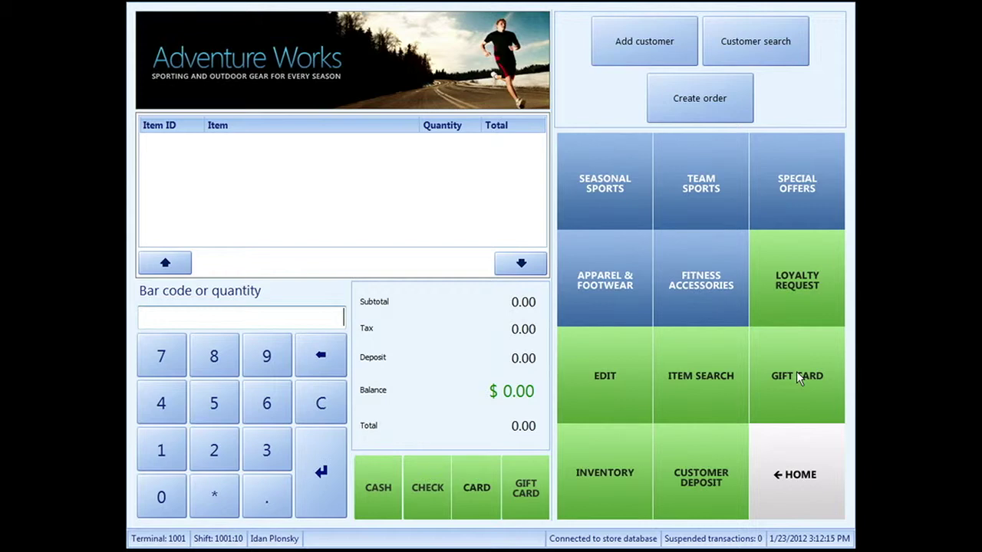
Step: Add one Football Hand Pump, one Leather Game Football and one Indoor Soccer Ball from Team Sports to the transaction
{"action": "left_click", "coordinate": [707, 184]}
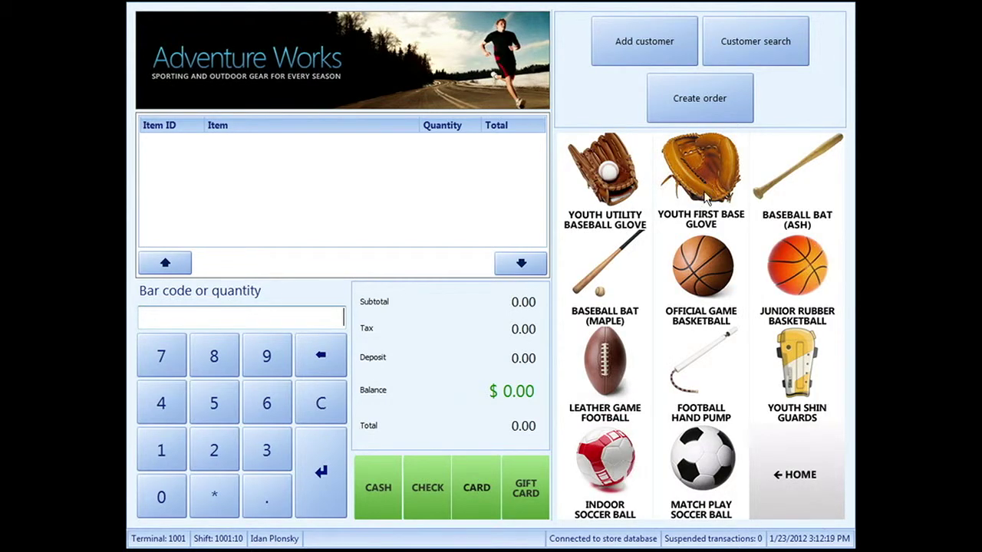
{"action": "left_click", "coordinate": [710, 361]}
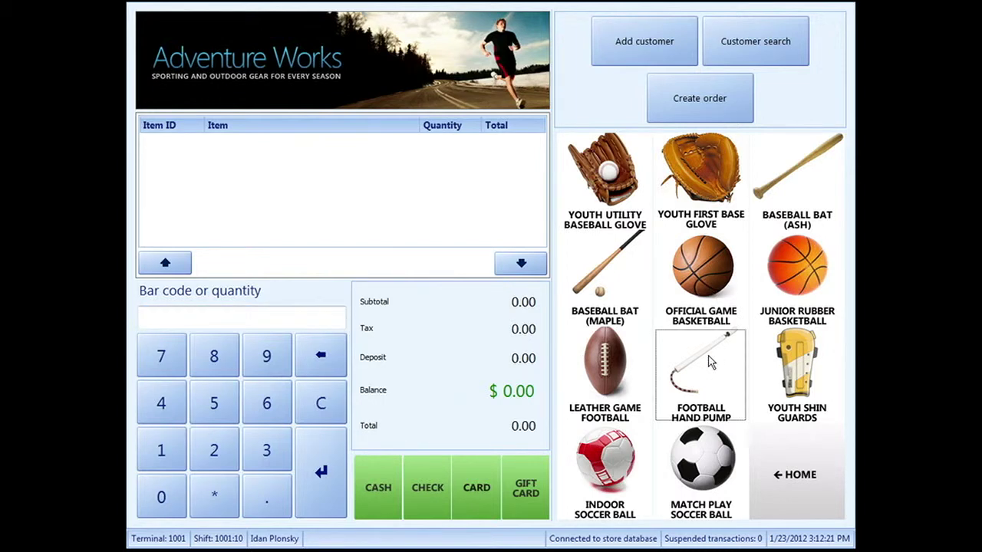
{"action": "left_click", "coordinate": [621, 368]}
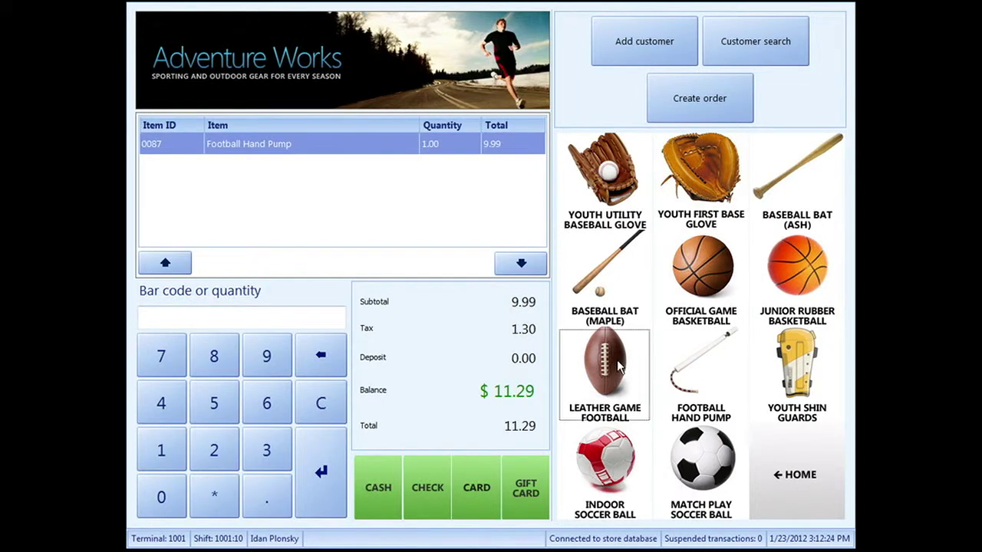
{"action": "left_click", "coordinate": [613, 467]}
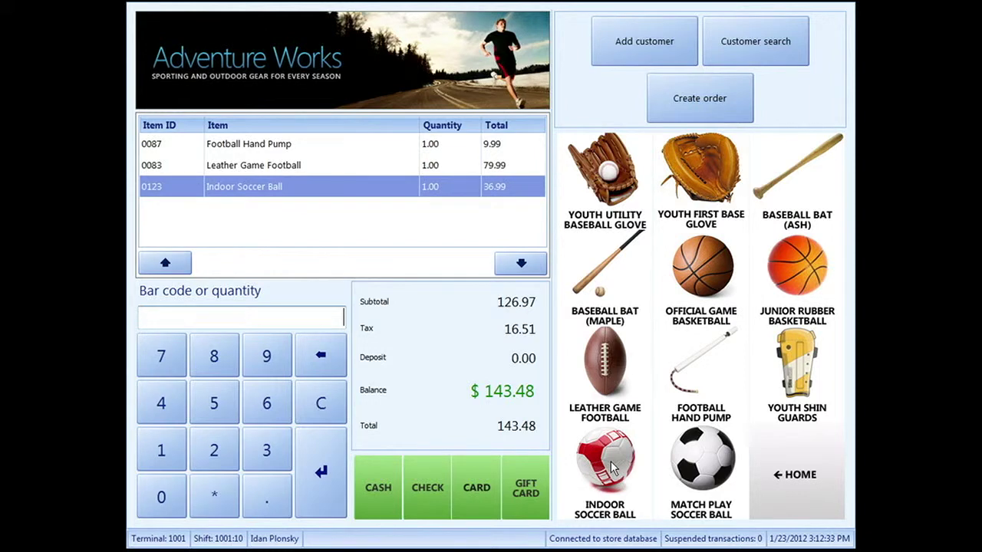
Step: Create a sales order for the transaction and assign the existing individual customer found through the customer search
{"action": "left_click", "coordinate": [713, 106]}
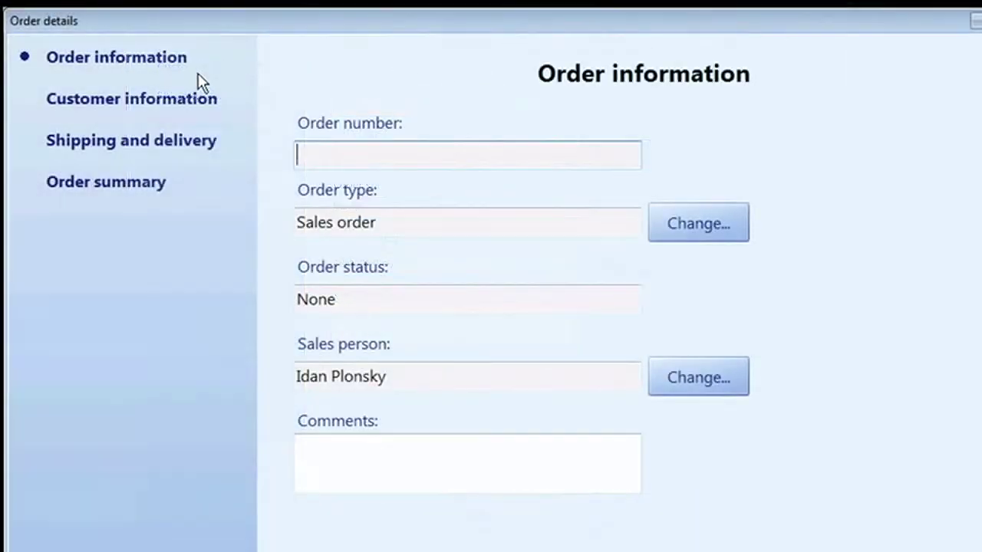
{"action": "left_click", "coordinate": [166, 102]}
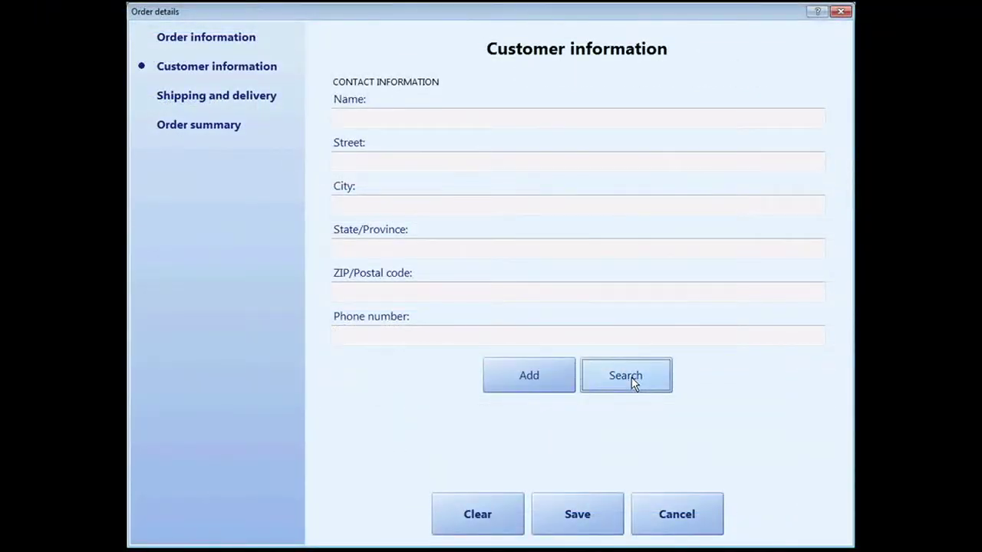
{"action": "left_click", "coordinate": [625, 376]}
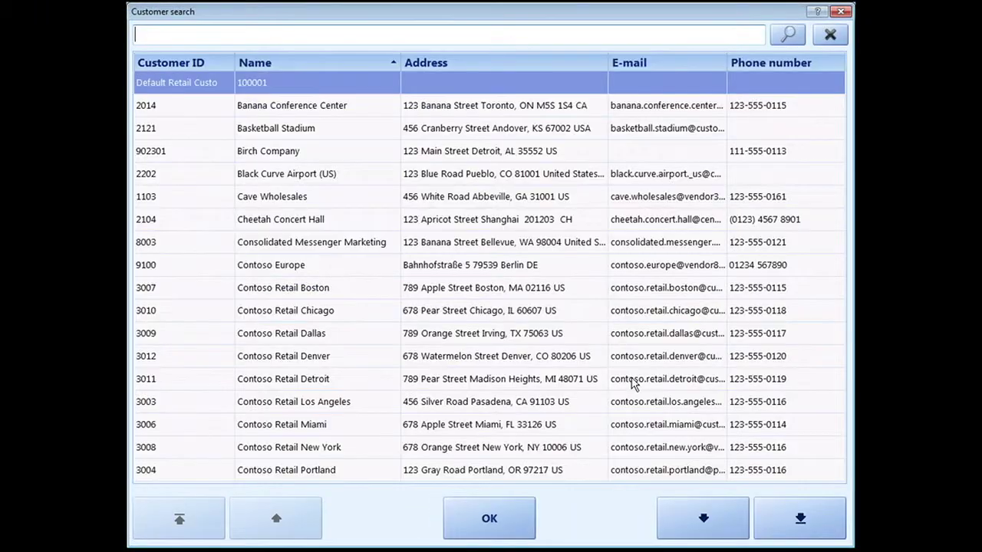
{"action": "left_click", "coordinate": [800, 520]}
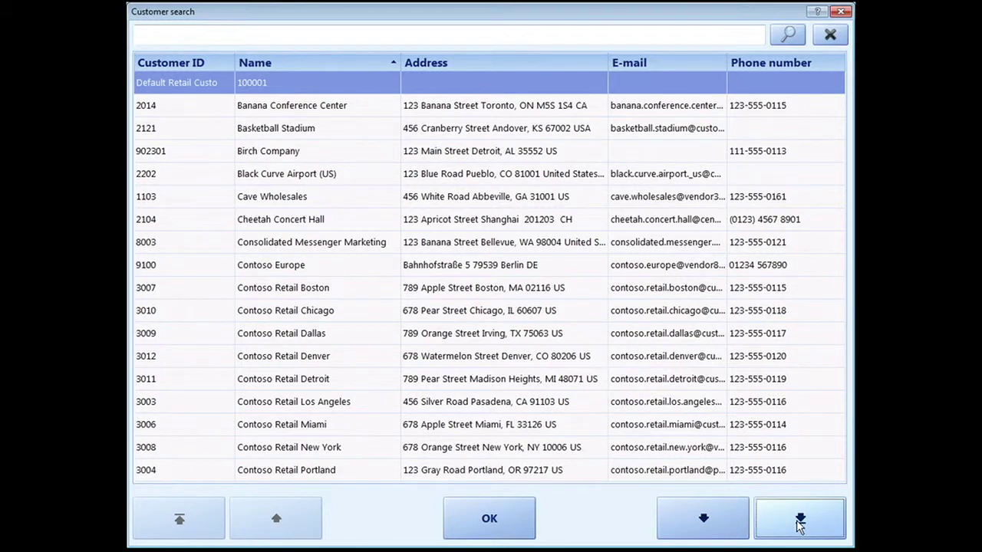
{"action": "left_click", "coordinate": [799, 520]}
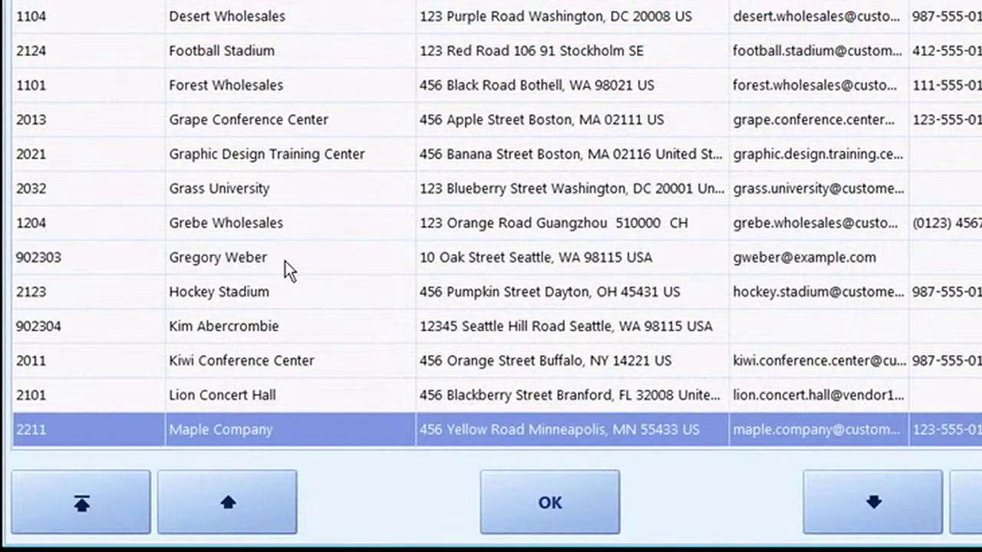
{"action": "left_click", "coordinate": [314, 359]}
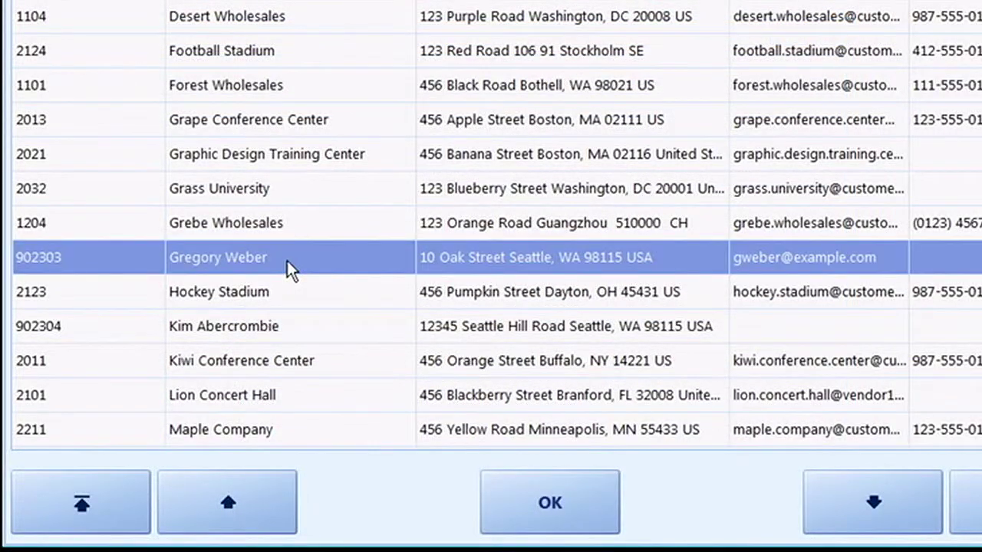
{"action": "left_click", "coordinate": [550, 506]}
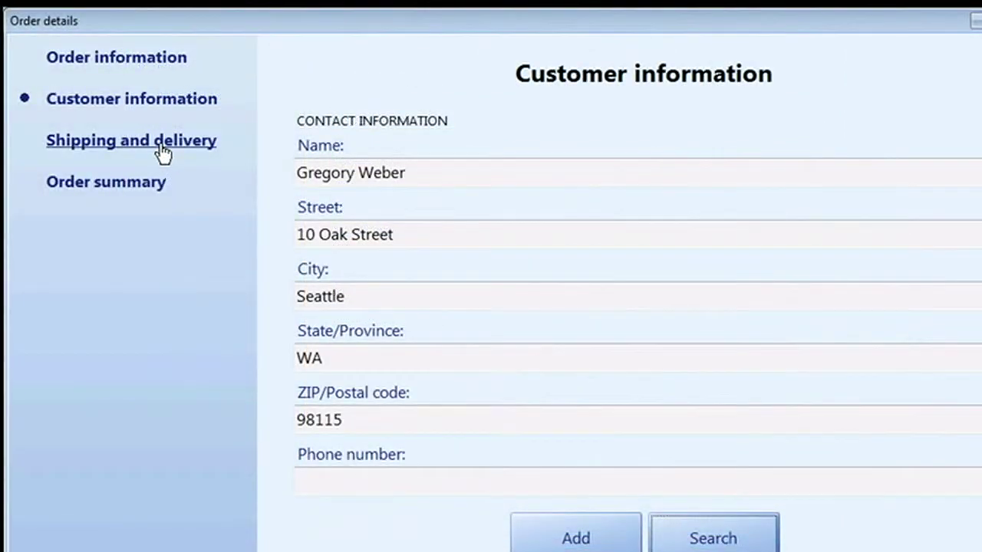
Step: Choose mixed delivery for the order and set the Football Hand Pump for pickup at Store 10 on January 23, 2012
{"action": "left_click", "coordinate": [237, 97]}
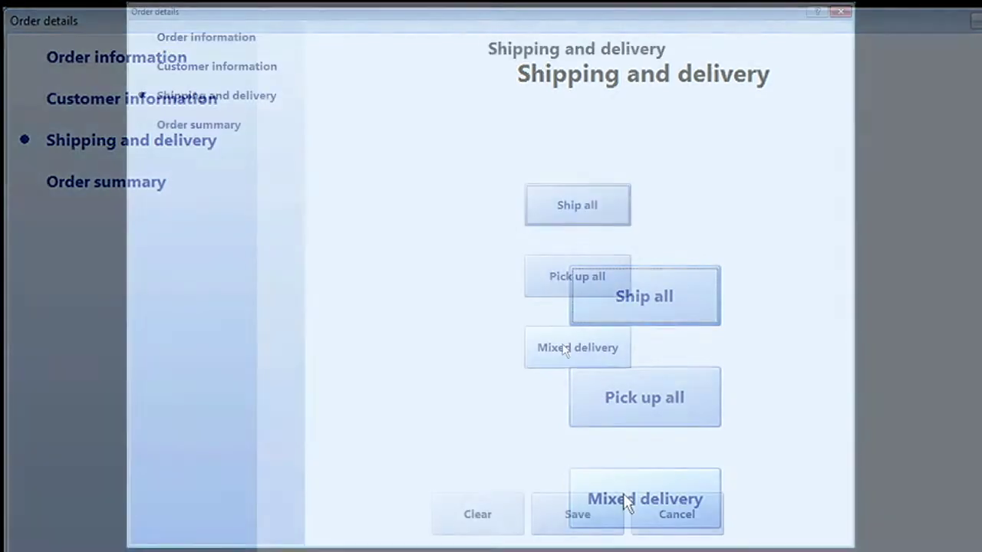
{"action": "left_click", "coordinate": [622, 493]}
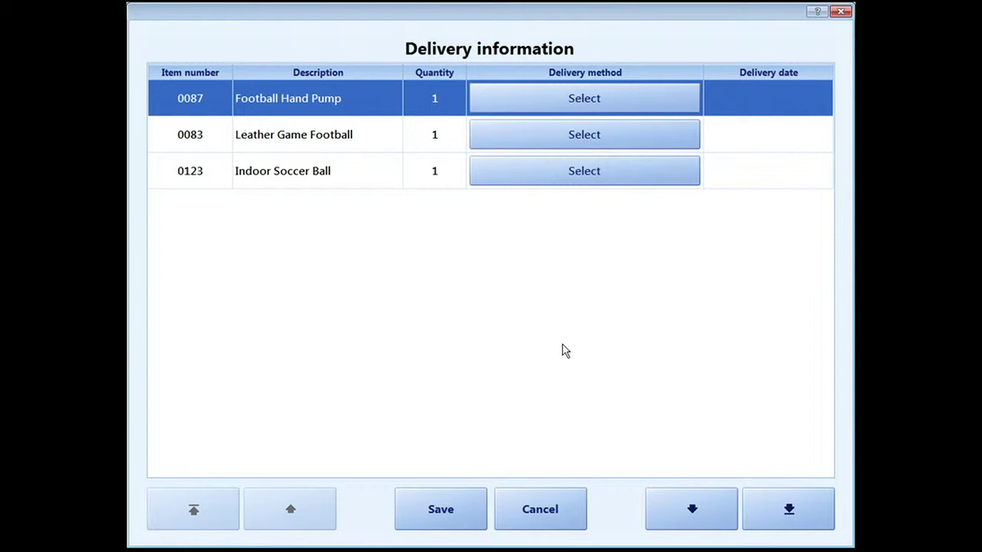
{"action": "left_click", "coordinate": [550, 103]}
{"action": "left_click", "coordinate": [497, 263]}
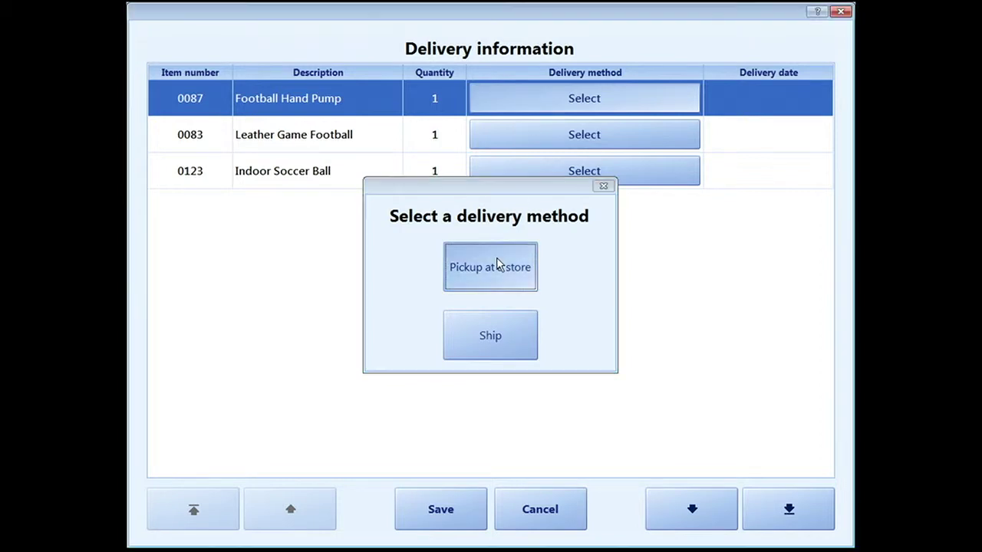
{"action": "left_click", "coordinate": [797, 529]}
{"action": "left_click", "coordinate": [799, 527]}
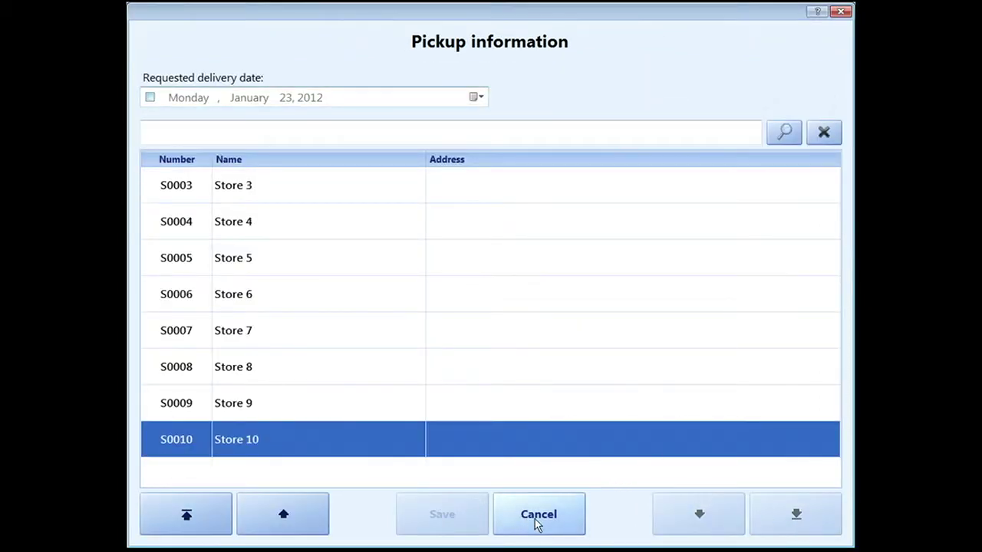
{"action": "left_click", "coordinate": [150, 99]}
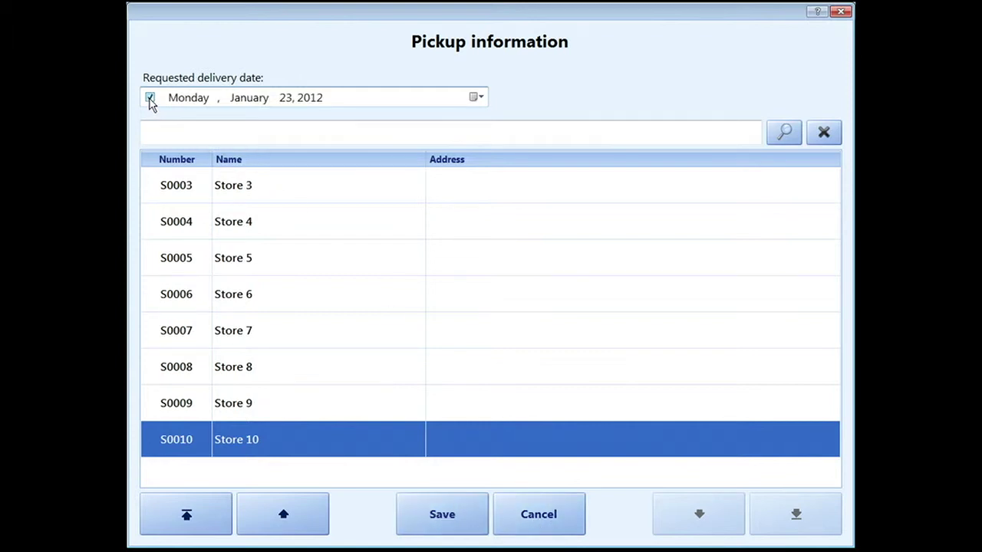
{"action": "left_click", "coordinate": [449, 523]}
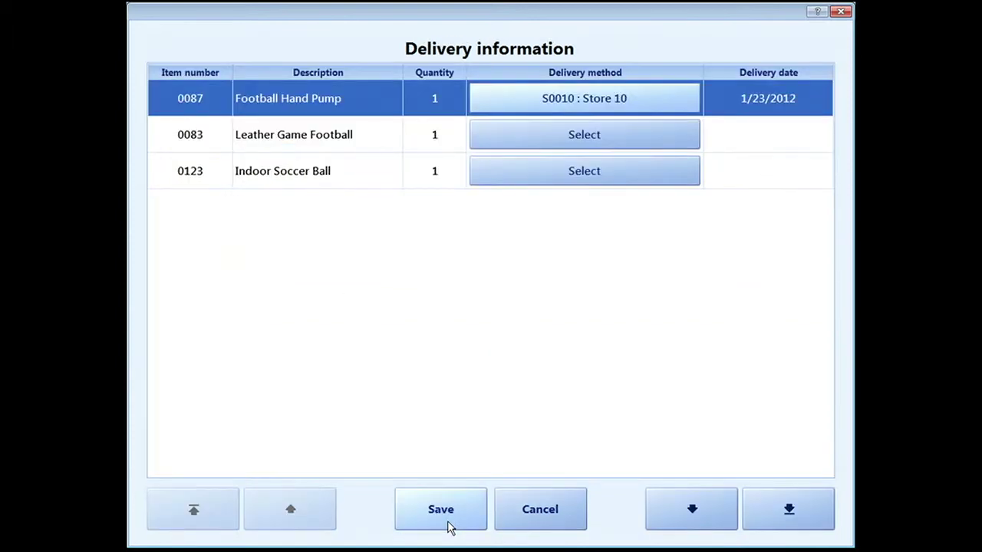
Step: Set the Leather Game Football for pickup at Store 10 on January 23, 2012
{"action": "left_click", "coordinate": [517, 136]}
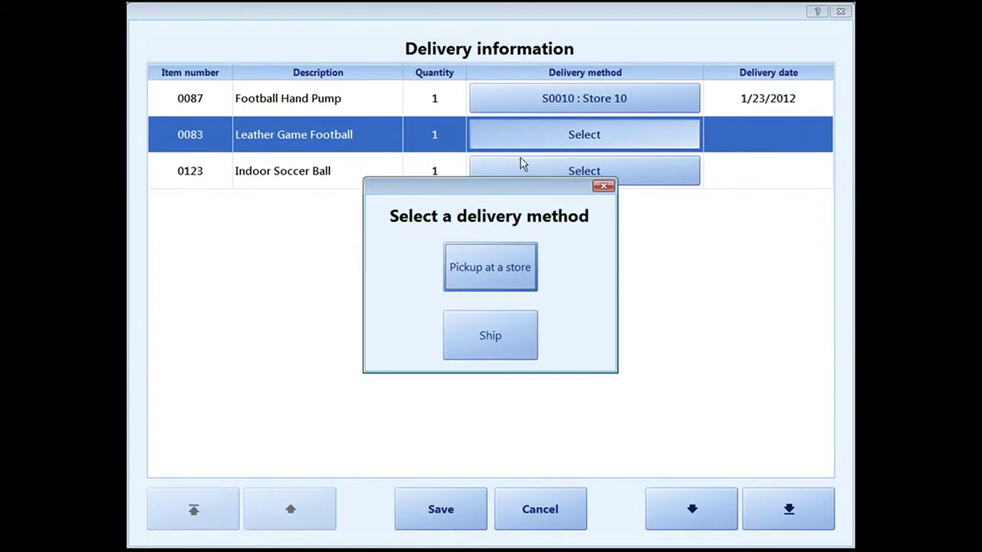
{"action": "left_click", "coordinate": [502, 268]}
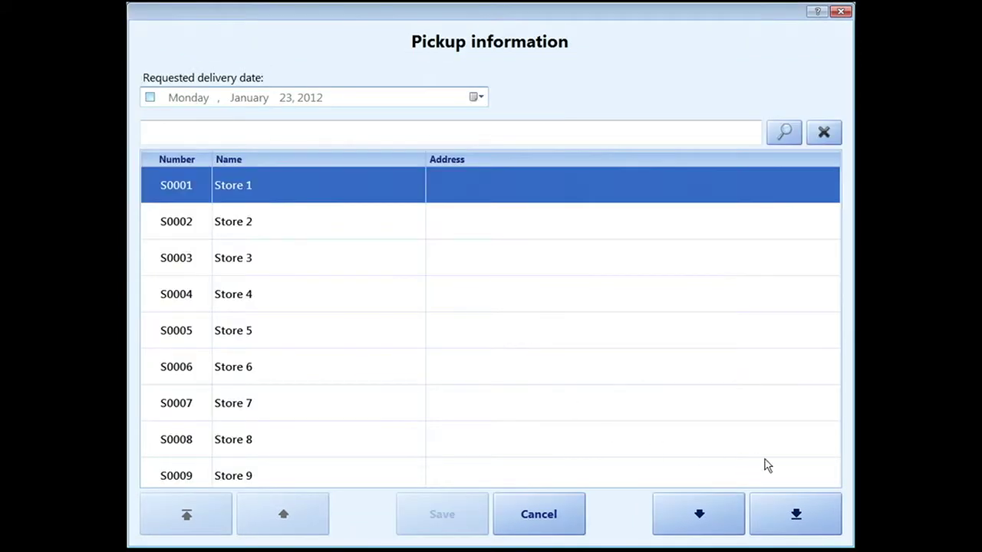
{"action": "left_click", "coordinate": [800, 514]}
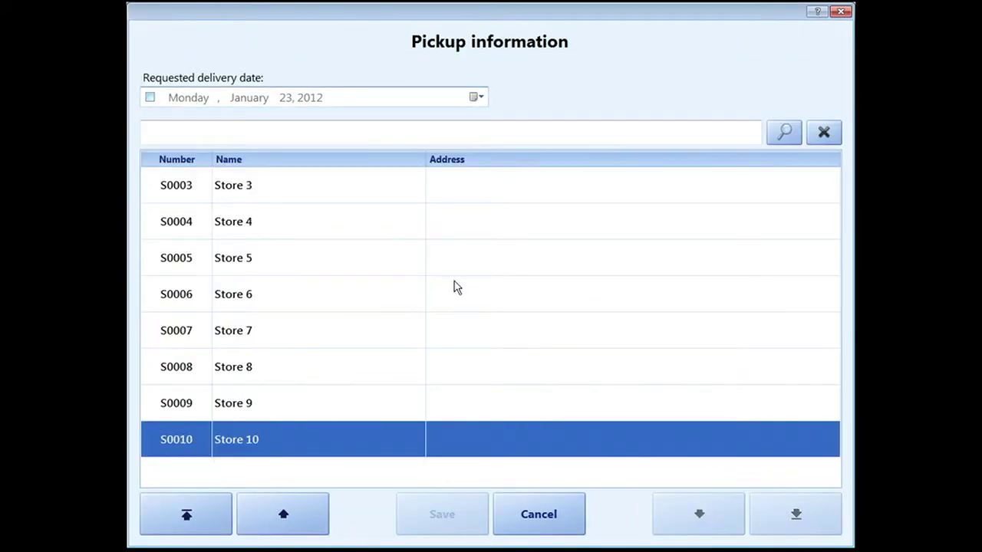
{"action": "left_click", "coordinate": [150, 98]}
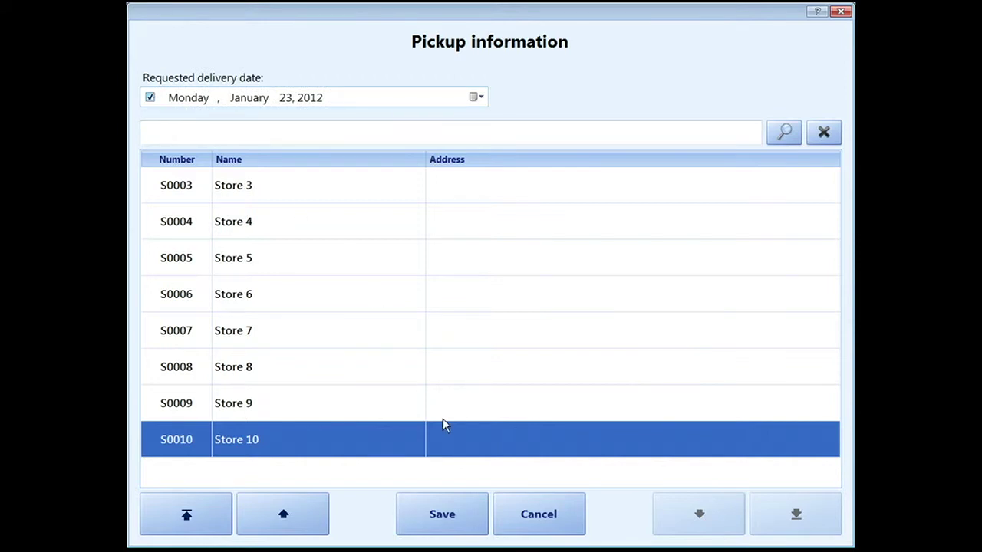
{"action": "left_click", "coordinate": [452, 515]}
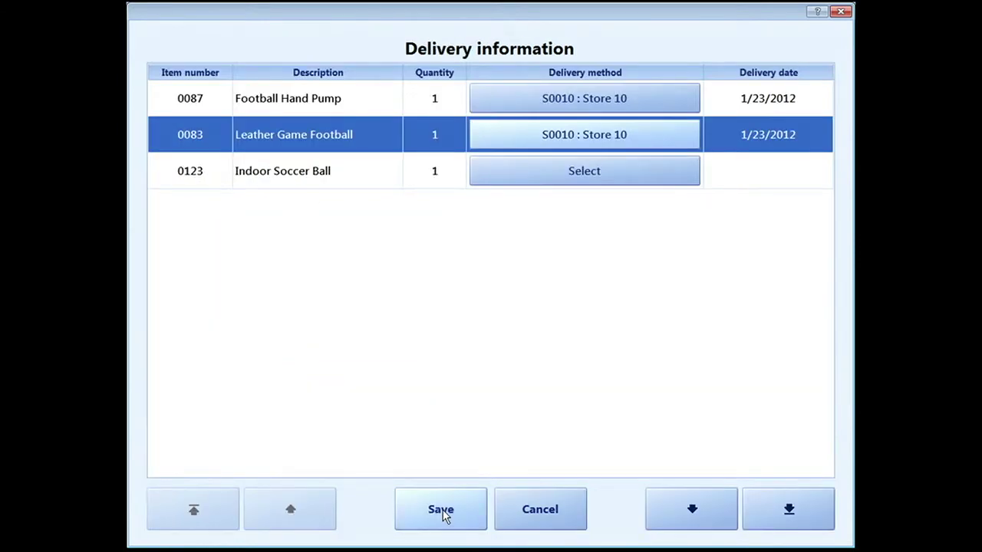
Step: Set the Indoor Soccer Ball to ship by FedEx Standard Overnight
{"action": "left_click", "coordinate": [574, 175]}
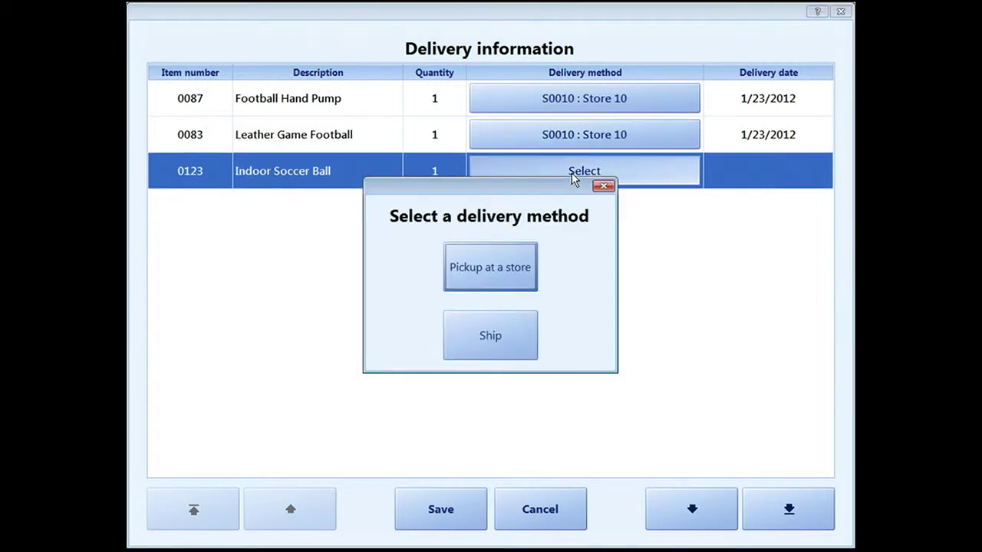
{"action": "left_click", "coordinate": [494, 328]}
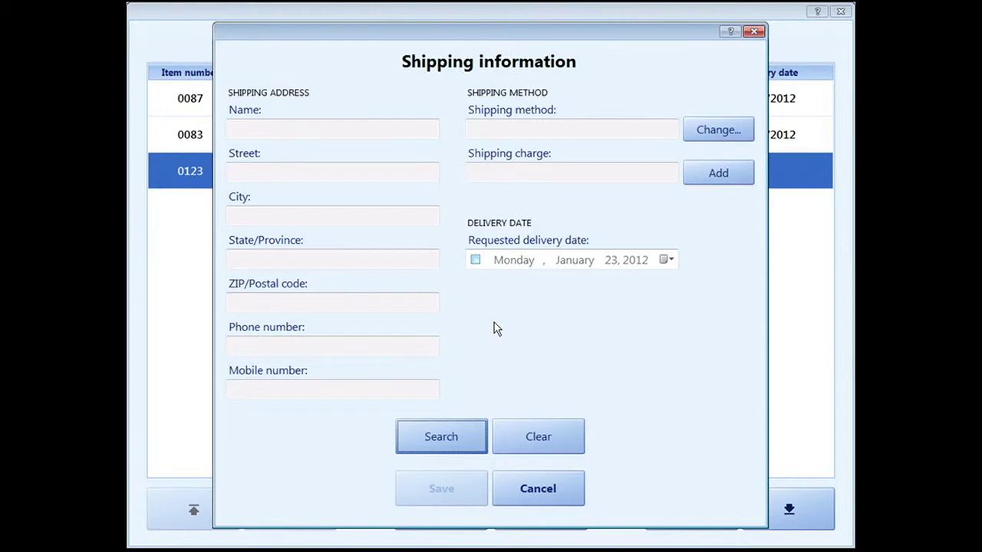
{"action": "left_click", "coordinate": [701, 131]}
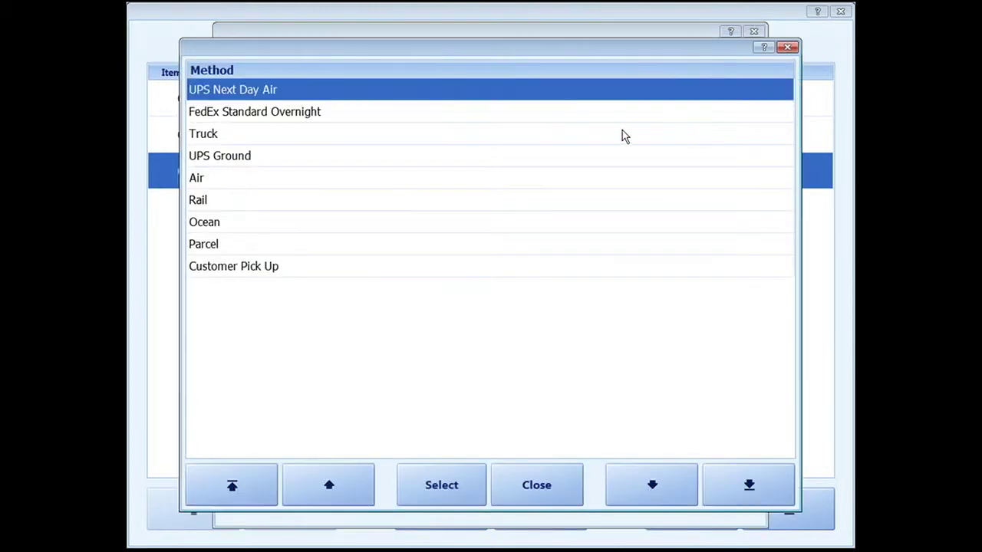
{"action": "left_click", "coordinate": [295, 119]}
{"action": "left_click", "coordinate": [425, 489]}
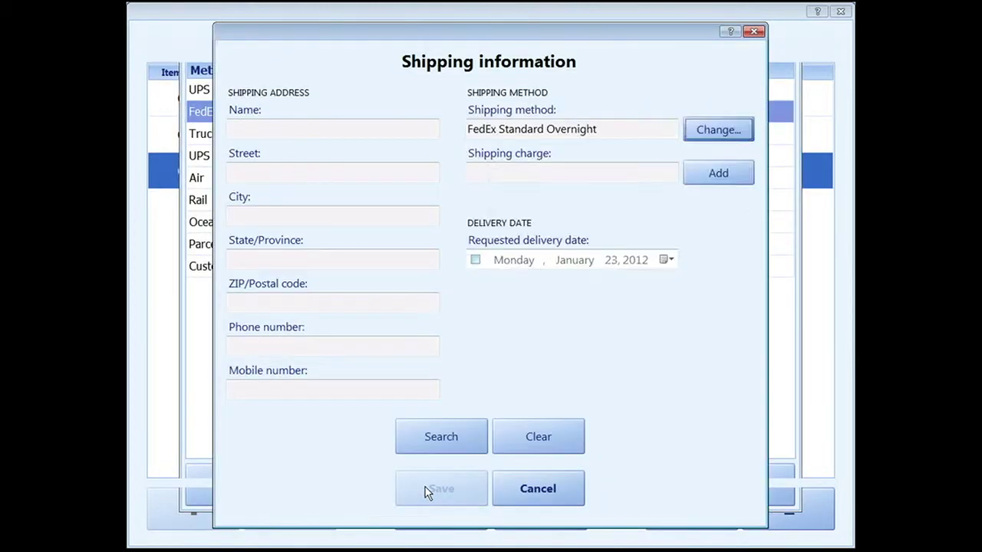
Step: Ship the soccer ball to the customer's business address with requested delivery on January 23, 2012, and save the order's delivery information
{"action": "left_click", "coordinate": [441, 439]}
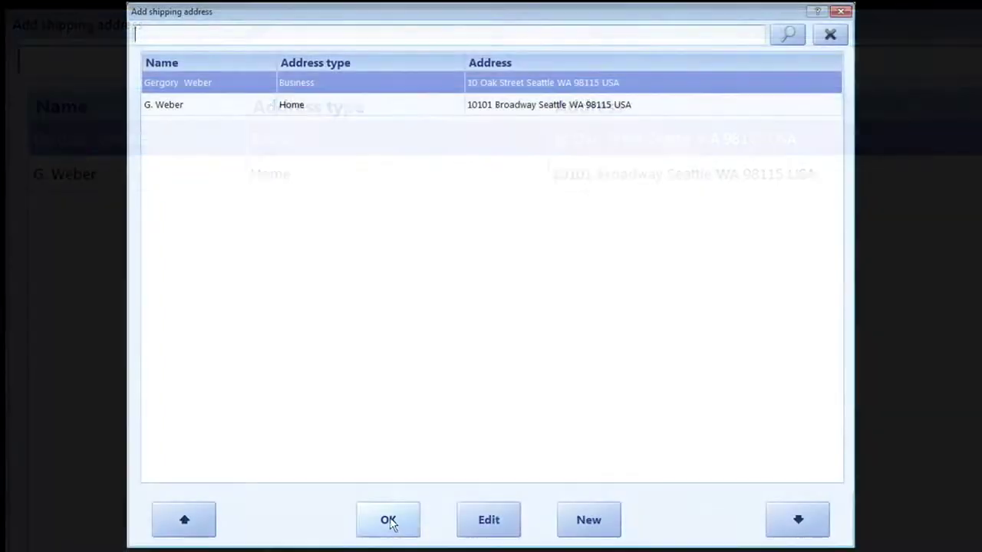
{"action": "left_click", "coordinate": [386, 519]}
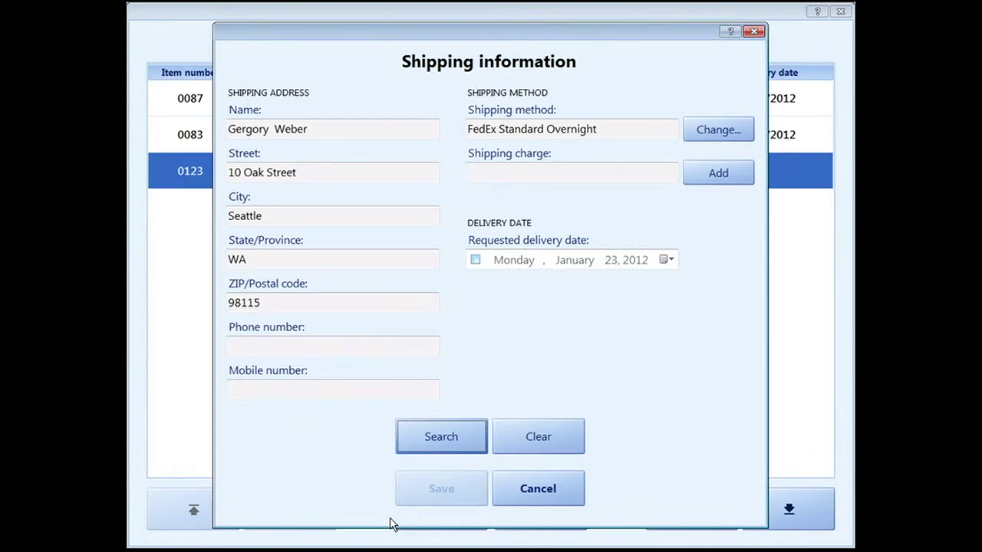
{"action": "left_click", "coordinate": [475, 260]}
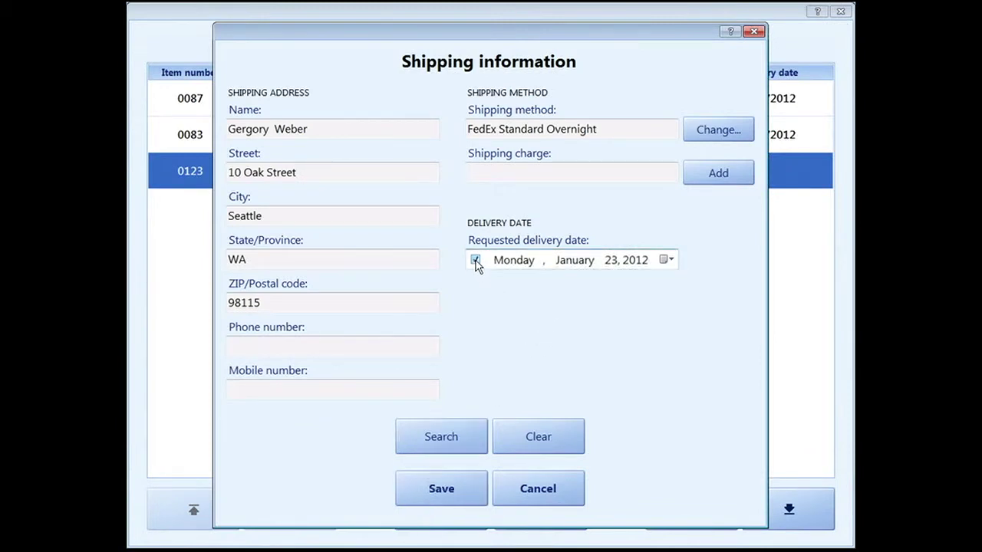
{"action": "left_click", "coordinate": [434, 496]}
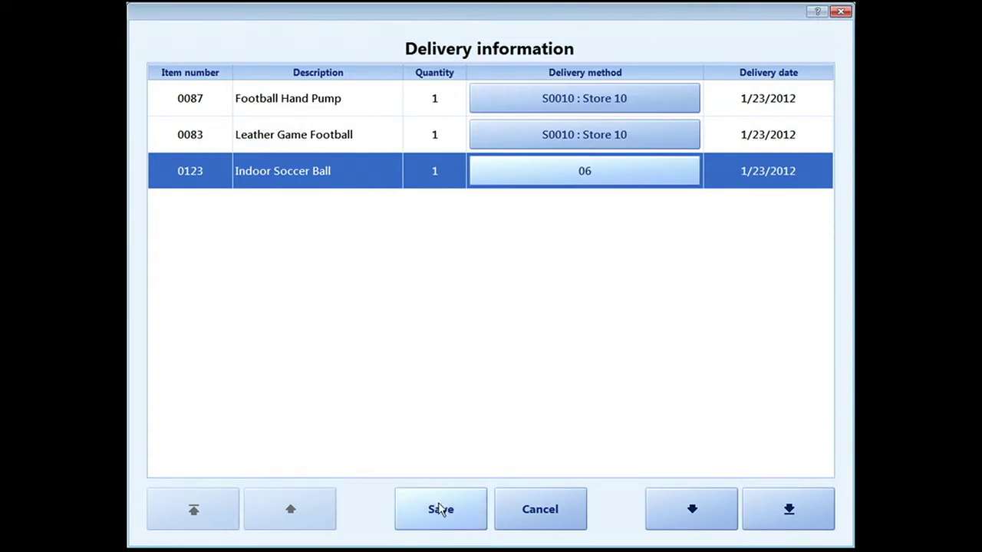
{"action": "left_click", "coordinate": [440, 509]}
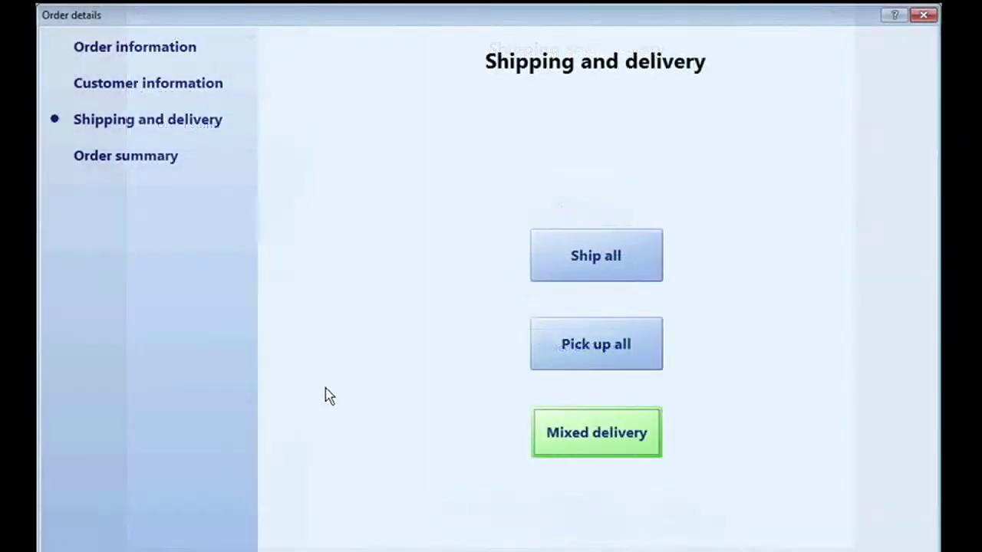
Step: Save the order from its summary and pay the $14.35 deposit in cash
{"action": "left_click", "coordinate": [205, 128]}
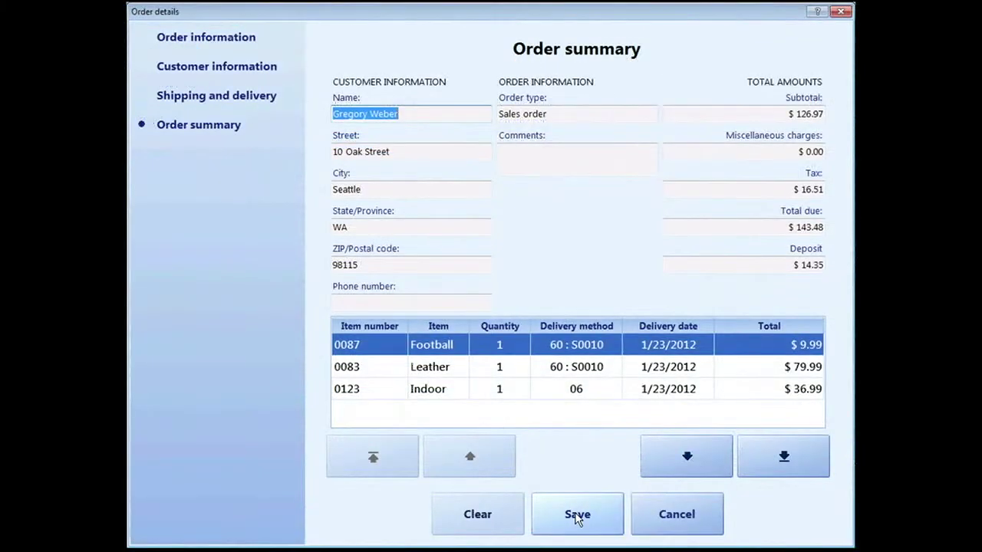
{"action": "left_click", "coordinate": [577, 515]}
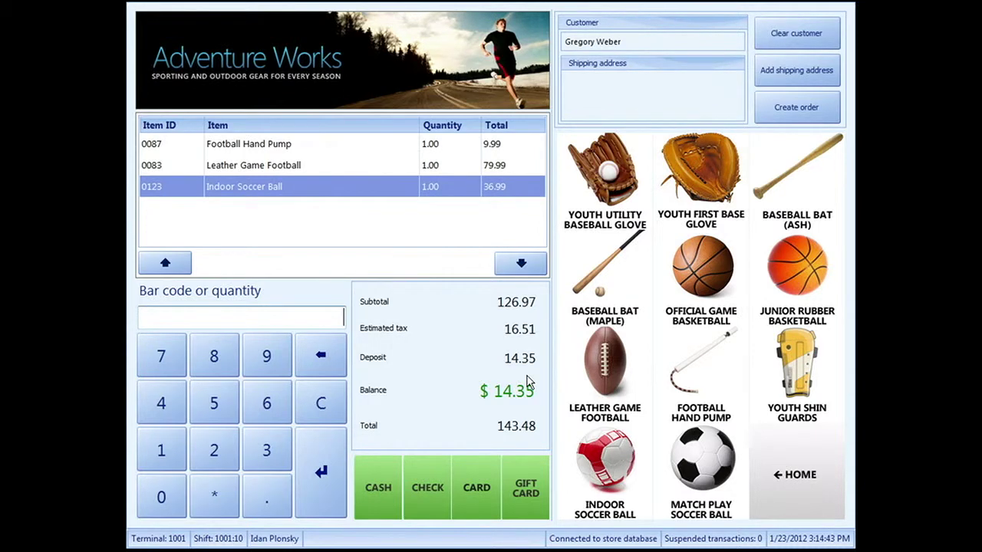
{"action": "left_click", "coordinate": [377, 480]}
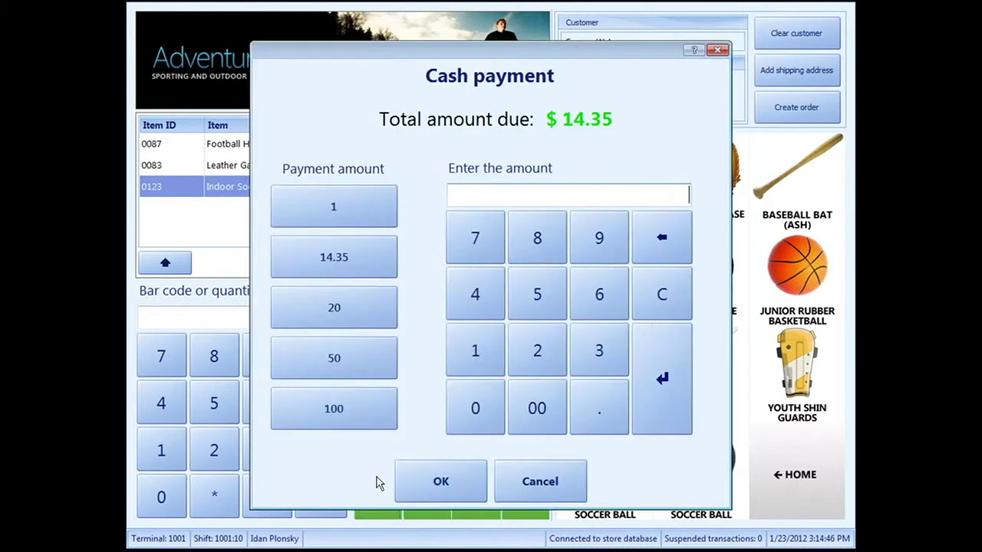
{"action": "left_click", "coordinate": [327, 260]}
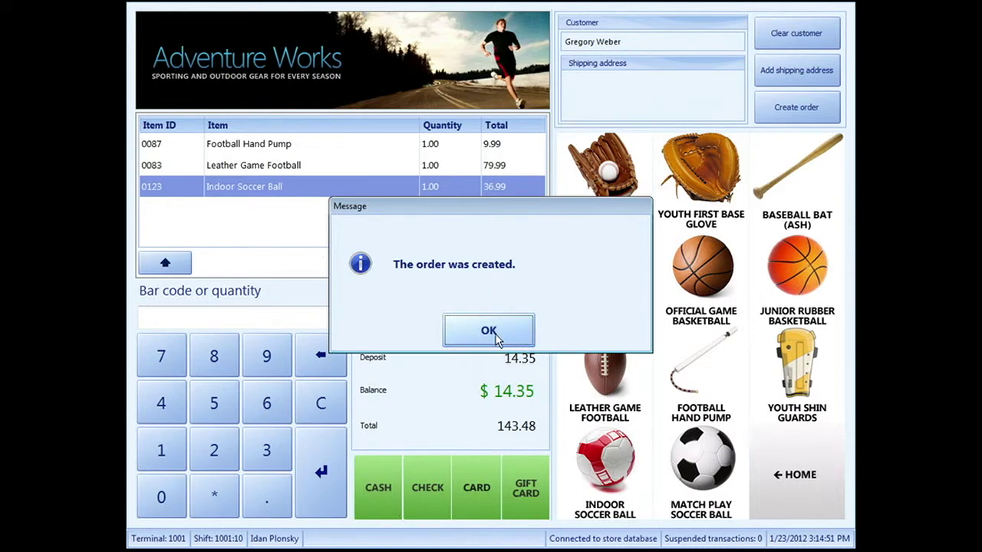
Step: Acknowledge the created order, switch to Microsoft Dynamics AX, and examine the customer's newest order among all sales orders
{"action": "left_click", "coordinate": [488, 331]}
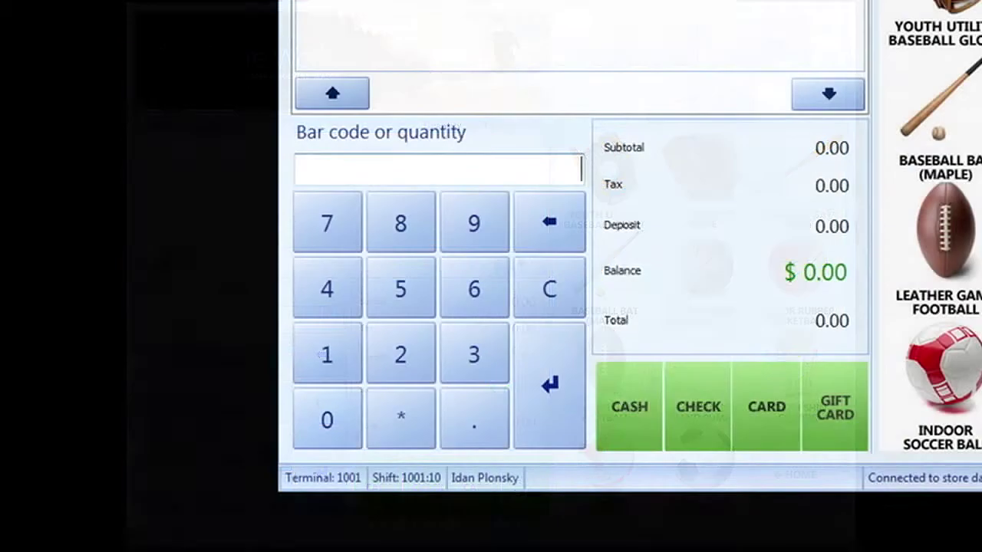
{"action": "mouse_move", "coordinate": [112, 551]}
{"action": "left_click", "coordinate": [257, 545]}
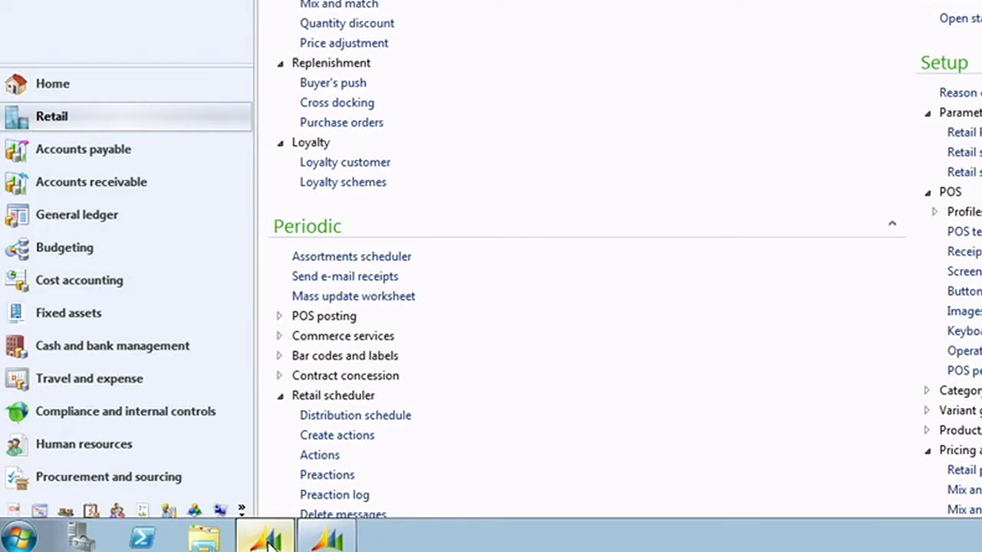
{"action": "left_click", "coordinate": [146, 187]}
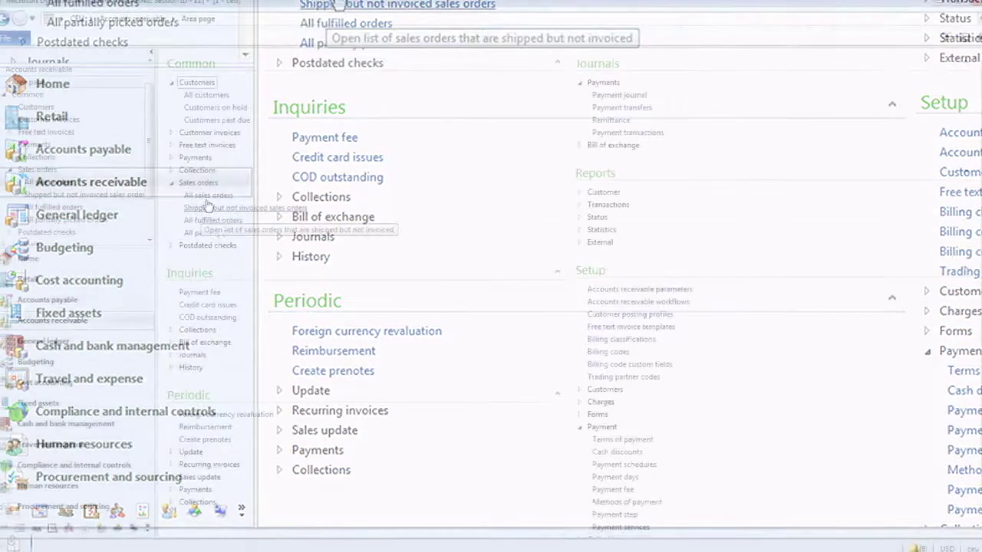
{"action": "left_click", "coordinate": [207, 197]}
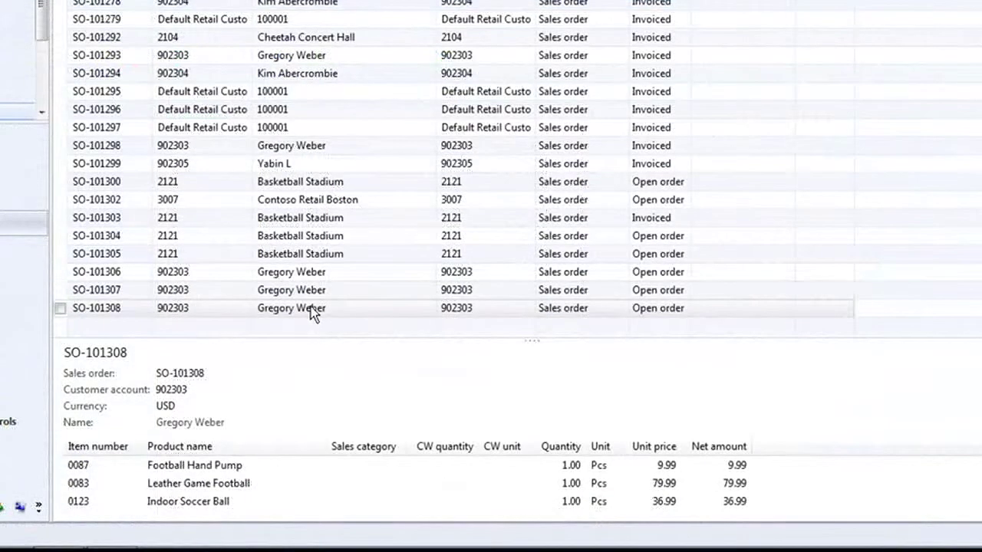
{"action": "left_click", "coordinate": [311, 311]}
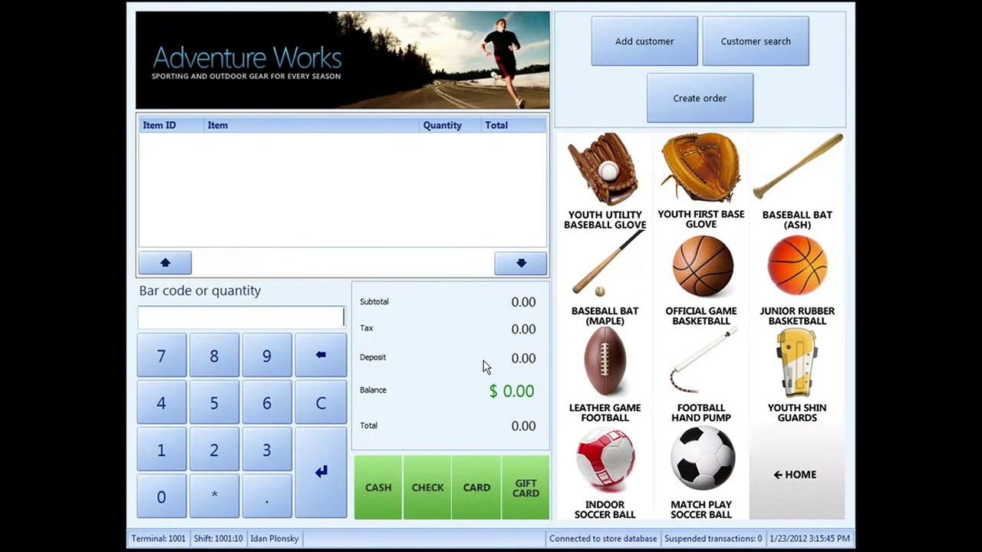
Step: Start recalling an order at the point of sale and choose the customer who placed the sporting goods order
{"action": "left_click", "coordinate": [782, 476]}
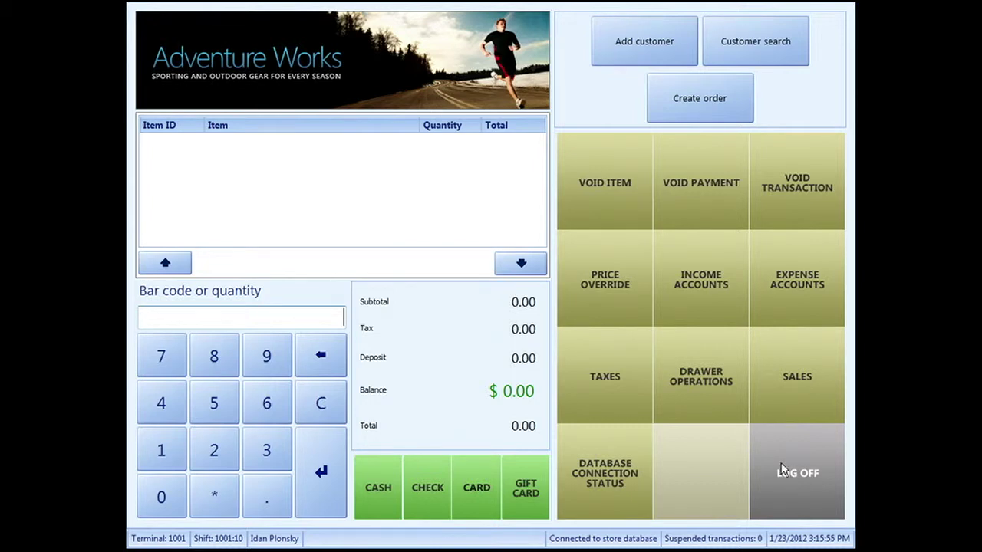
{"action": "left_click", "coordinate": [794, 375]}
{"action": "left_click", "coordinate": [602, 376]}
{"action": "left_click", "coordinate": [794, 375]}
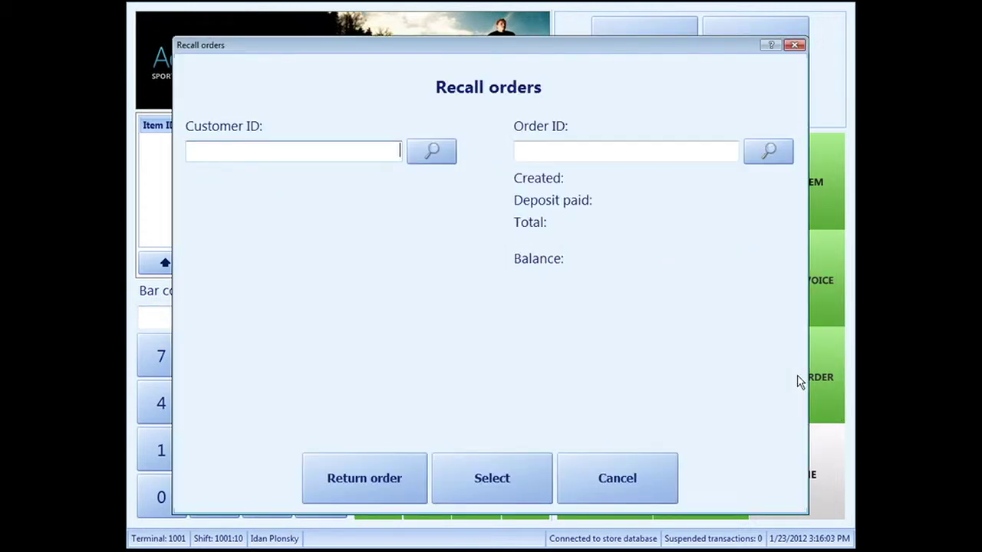
{"action": "left_click", "coordinate": [429, 157]}
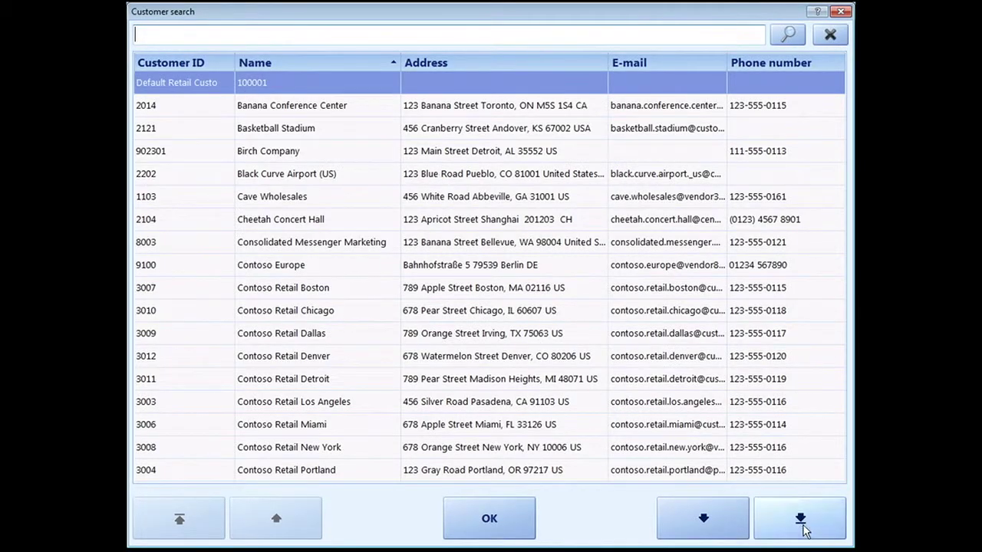
{"action": "left_click", "coordinate": [800, 528]}
{"action": "left_click", "coordinate": [801, 527]}
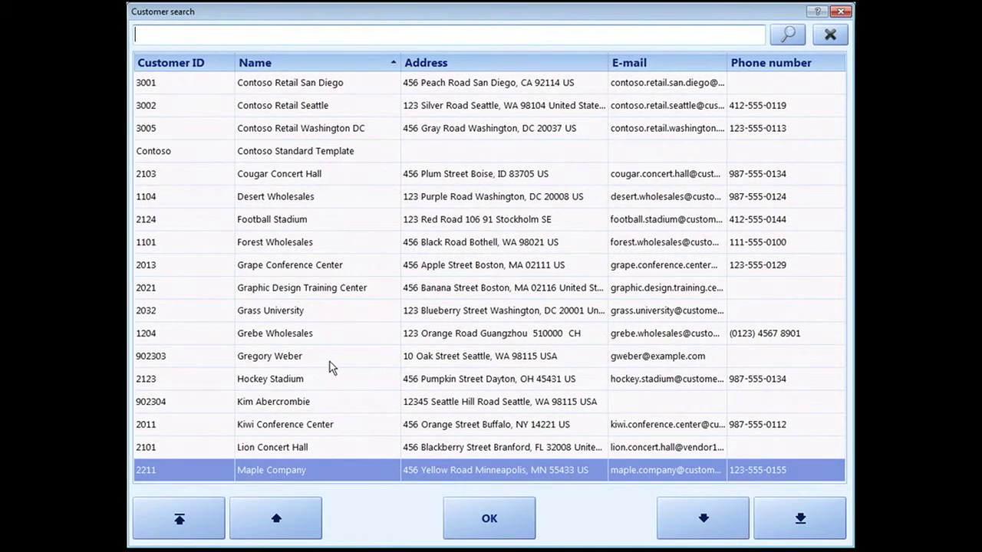
{"action": "left_click", "coordinate": [335, 360]}
{"action": "left_click", "coordinate": [490, 518]}
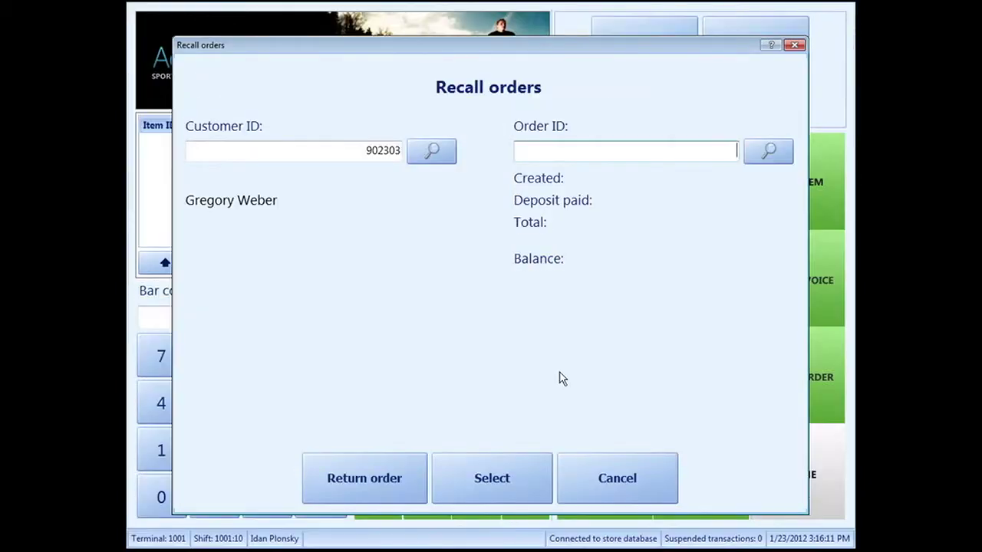
Step: Find the customer's sales order with status Created and recall it into the transaction
{"action": "left_click", "coordinate": [769, 152]}
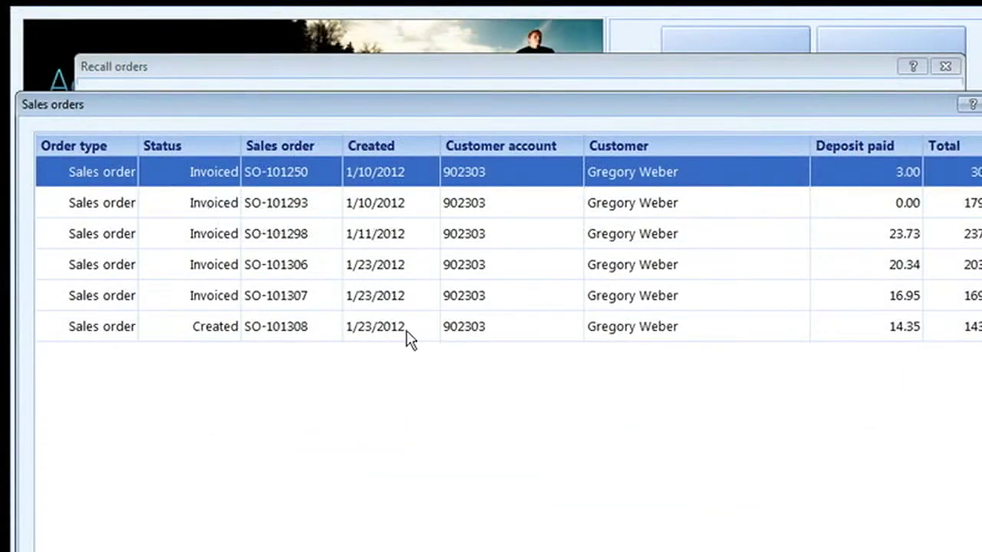
{"action": "left_click", "coordinate": [383, 335]}
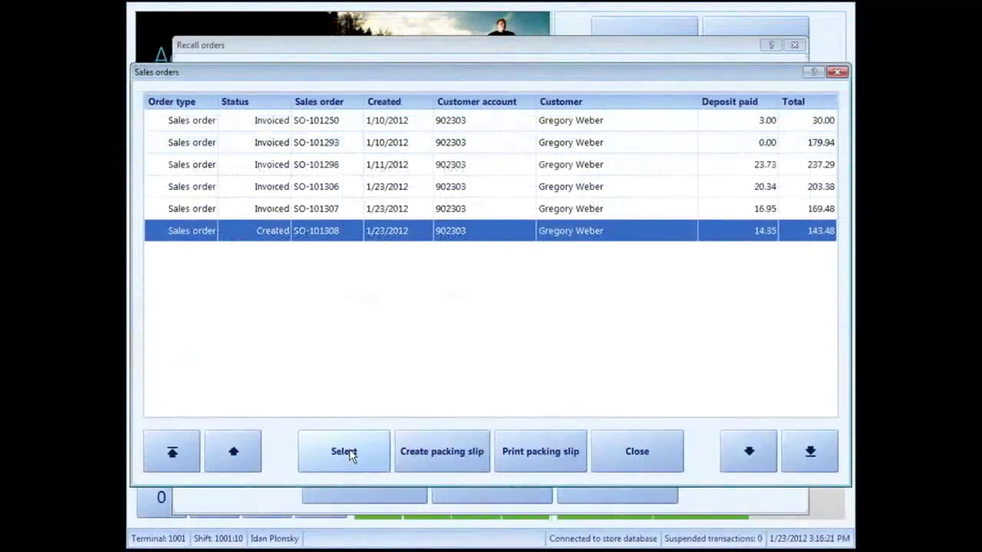
{"action": "left_click", "coordinate": [346, 452]}
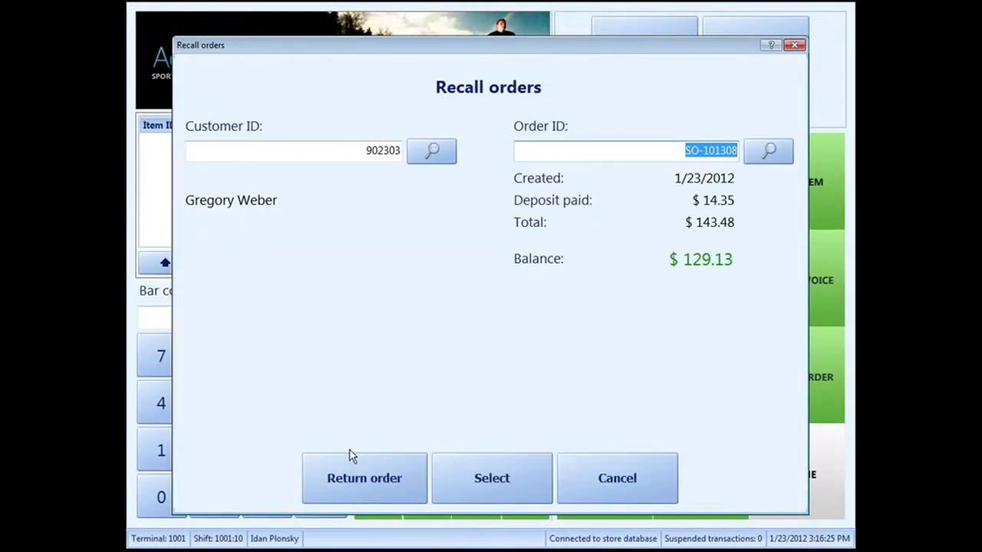
{"action": "left_click", "coordinate": [482, 480]}
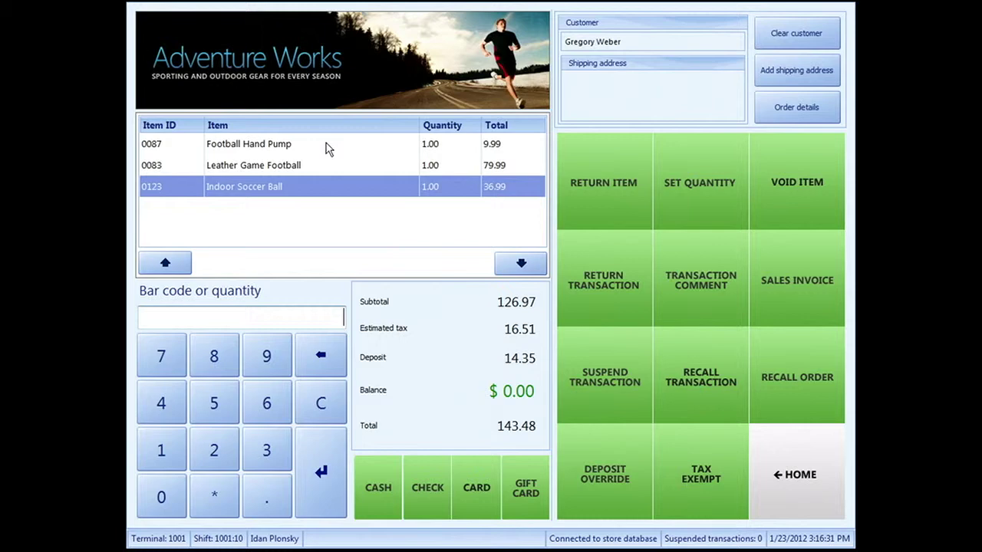
Step: Start the pickup of the recalled order and set the Football Hand Pump's pickup quantity to 1
{"action": "left_click", "coordinate": [800, 110]}
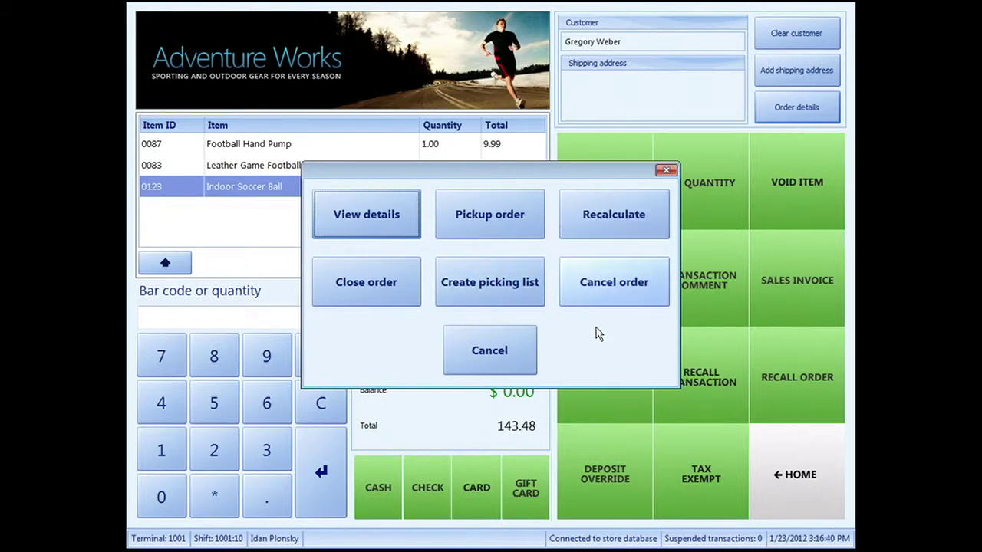
{"action": "left_click", "coordinate": [491, 220]}
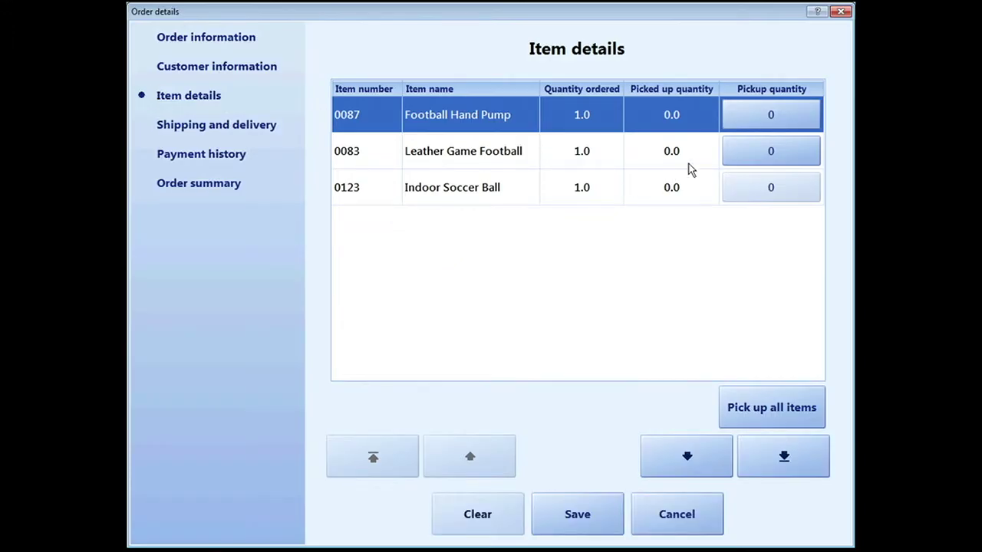
{"action": "left_click", "coordinate": [760, 116]}
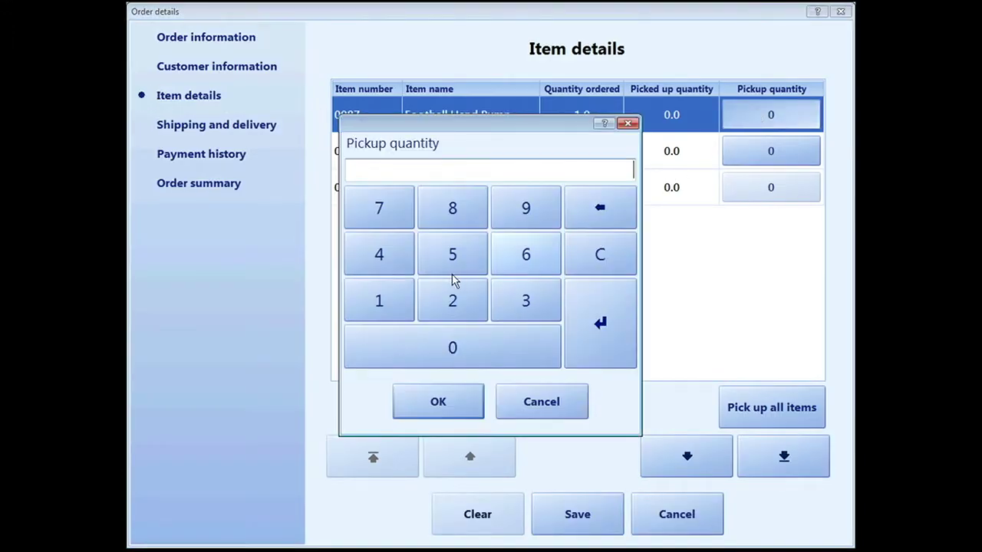
{"action": "left_click", "coordinate": [382, 302]}
{"action": "left_click", "coordinate": [588, 314]}
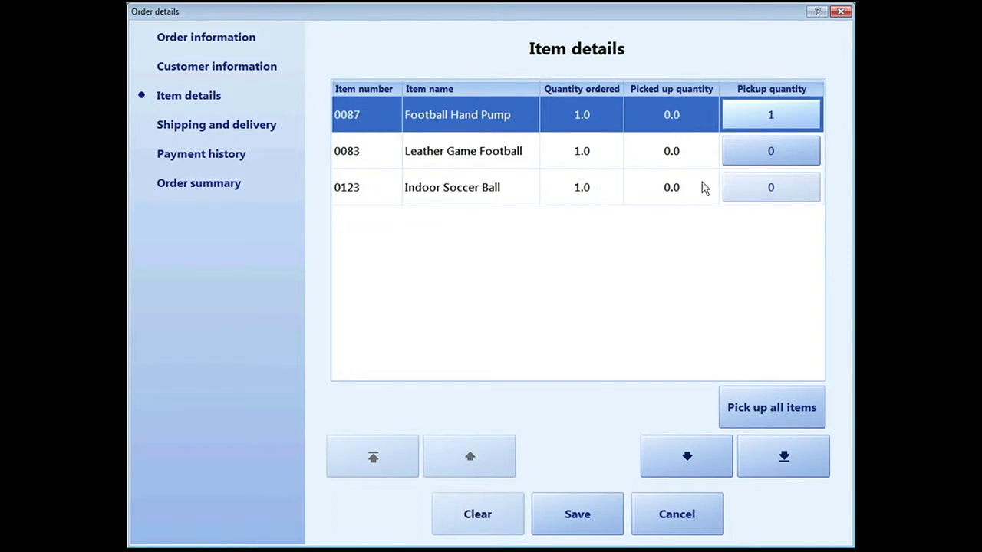
Step: Set the Leather Game Football's pickup quantity to 1 and save the order's pickup quantities
{"action": "left_click", "coordinate": [765, 153]}
{"action": "left_click", "coordinate": [379, 301]}
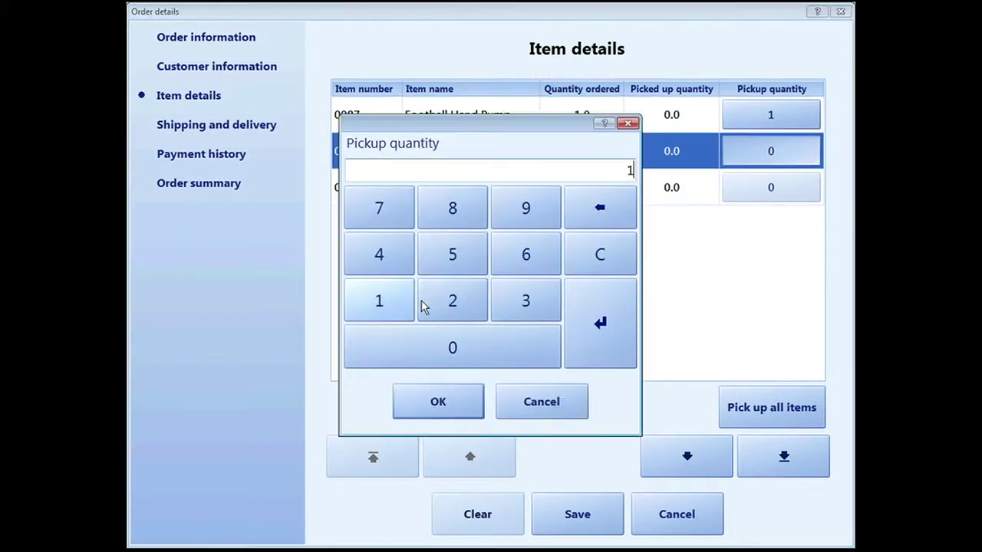
{"action": "left_click", "coordinate": [598, 316]}
{"action": "left_click", "coordinate": [780, 188]}
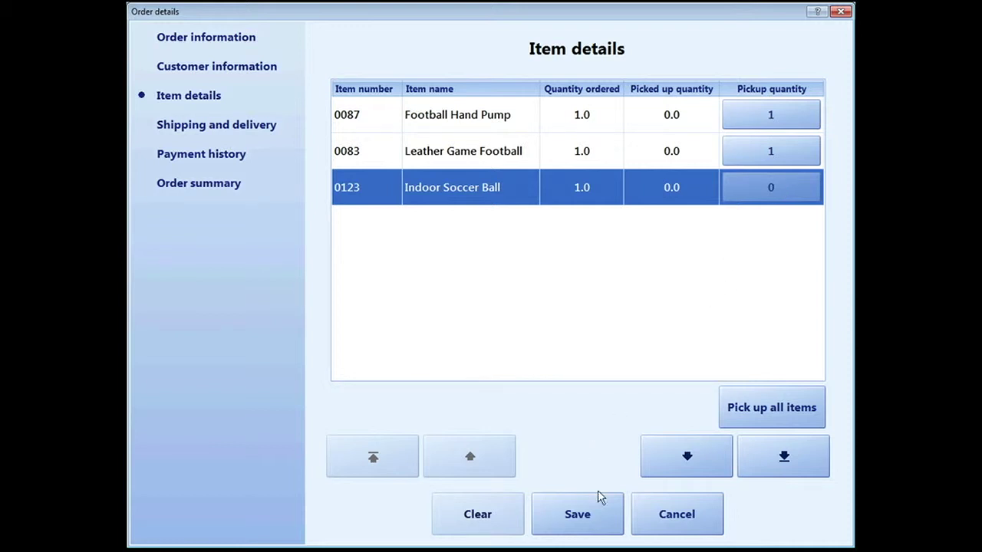
{"action": "left_click", "coordinate": [577, 515]}
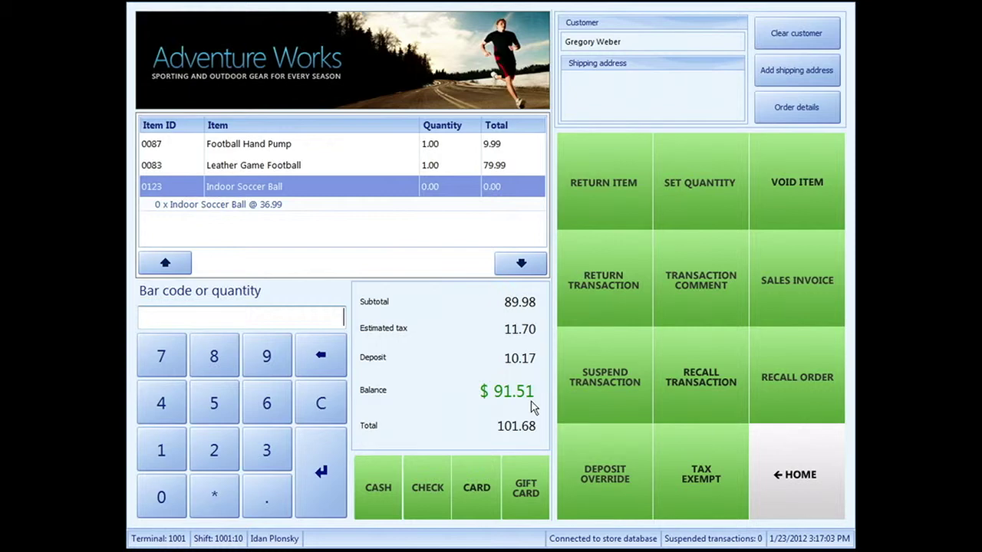
Step: Pay the $91.51 balance for the picked-up items in cash and complete the transaction
{"action": "left_click", "coordinate": [376, 489]}
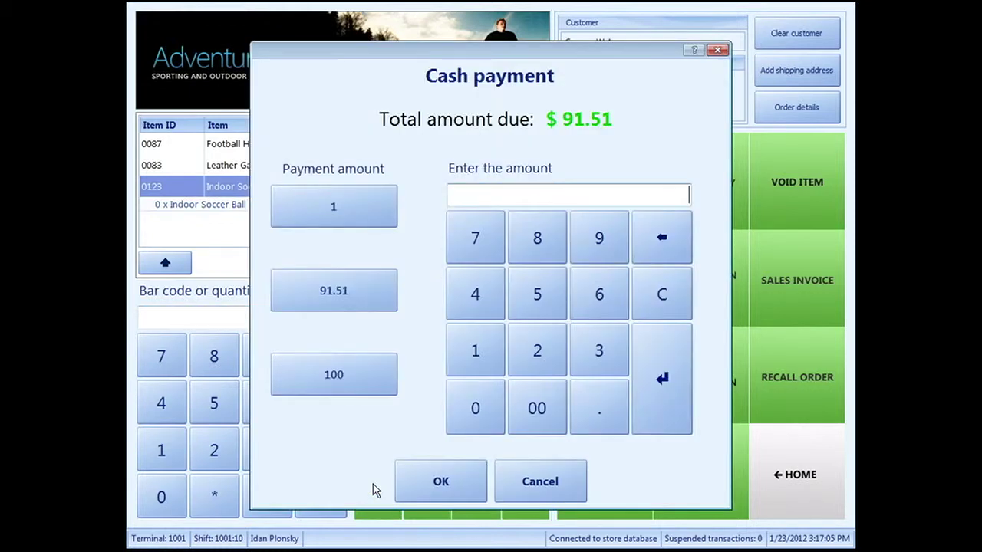
{"action": "left_click", "coordinate": [330, 296]}
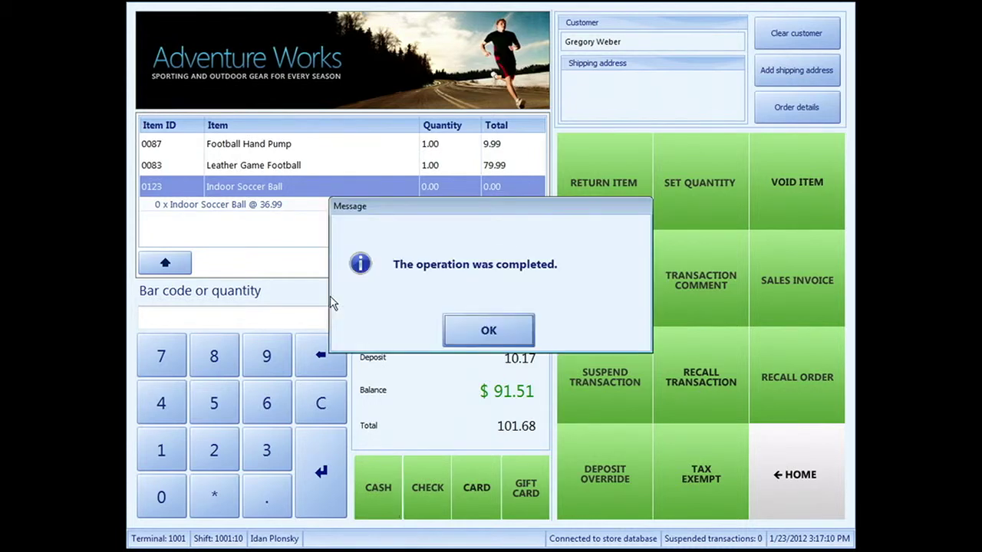
{"action": "left_click", "coordinate": [488, 331]}
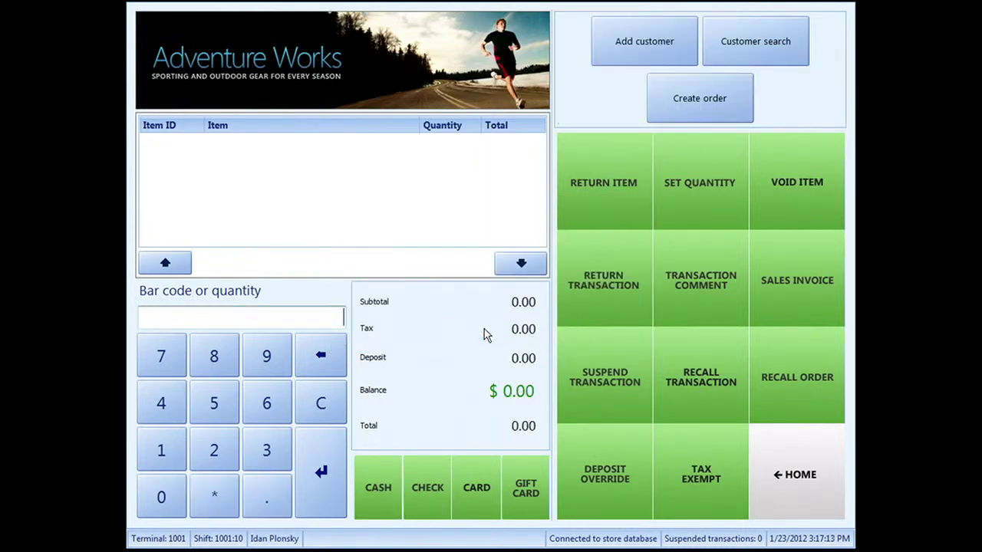